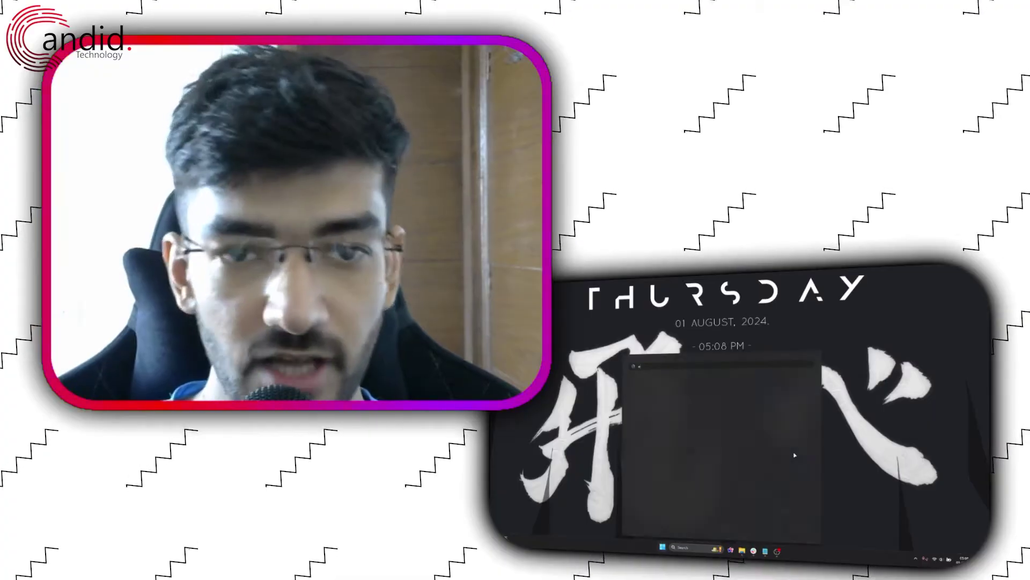
Launch Edge, run the fast.com speed test to about 210 Mbps, then leave a blank new tab.
text(edge)
key(Return)
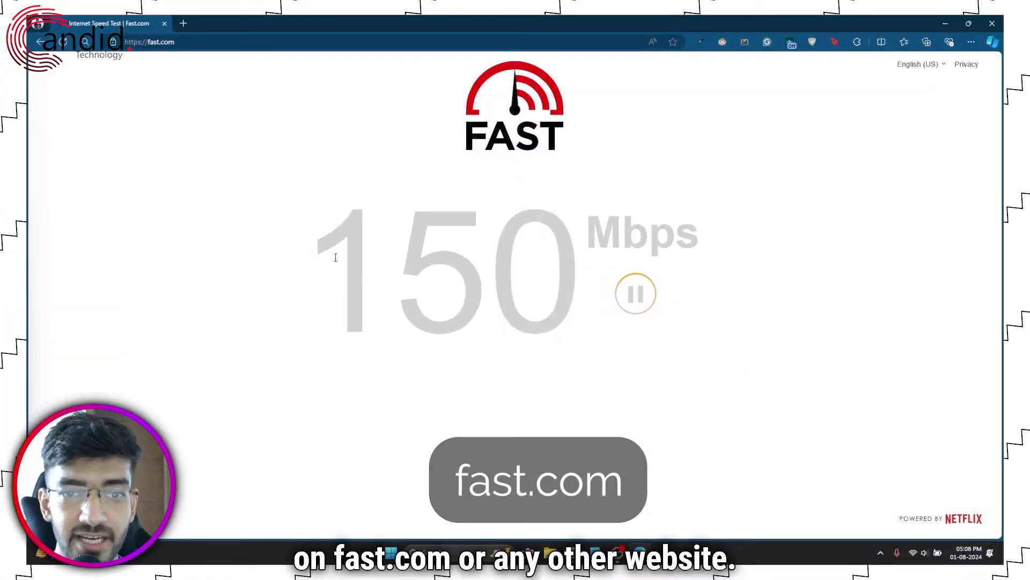
double_click(556, 274)
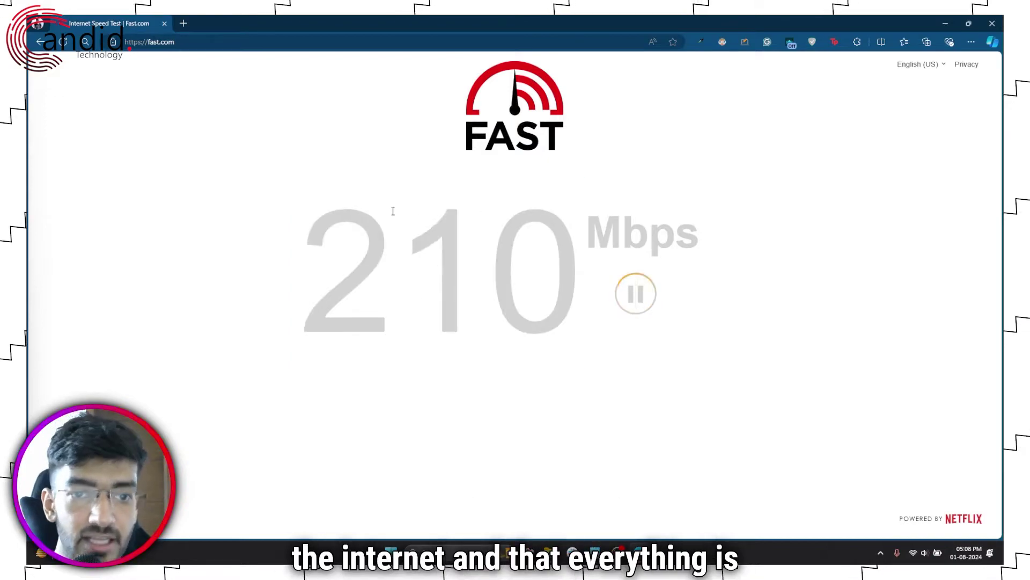
click(183, 23)
click(164, 23)
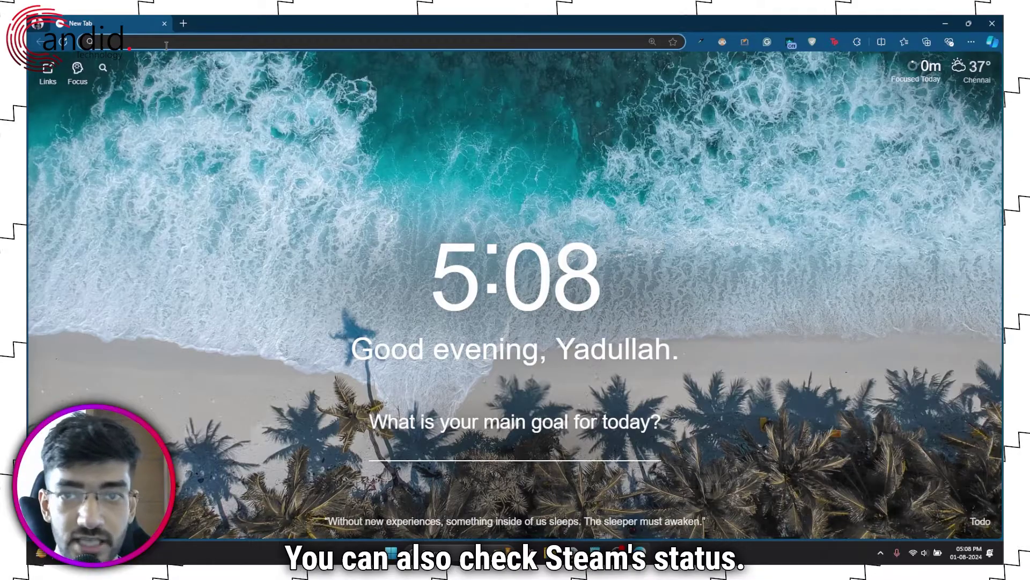
click(167, 45)
Load steamstat.us and review the service and region tables showing Normal and OK.
click(349, 209)
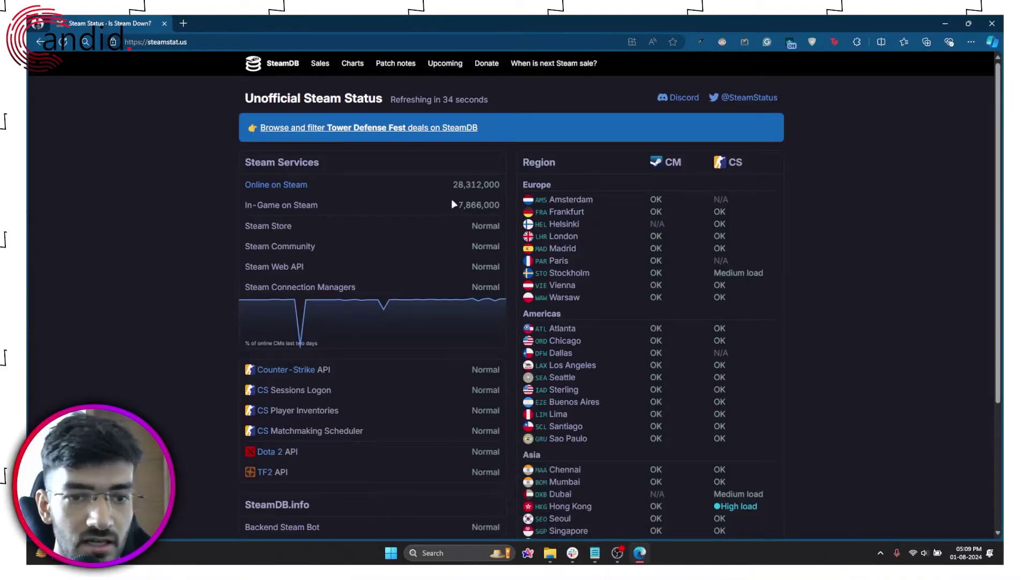
scroll(623, 210, down, 3)
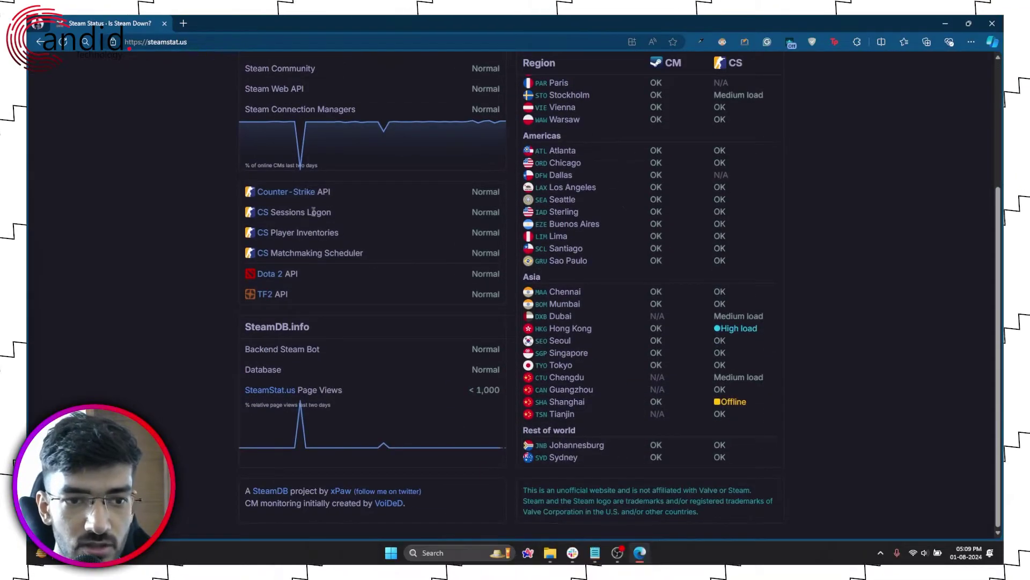
scroll(268, 243, up, 3)
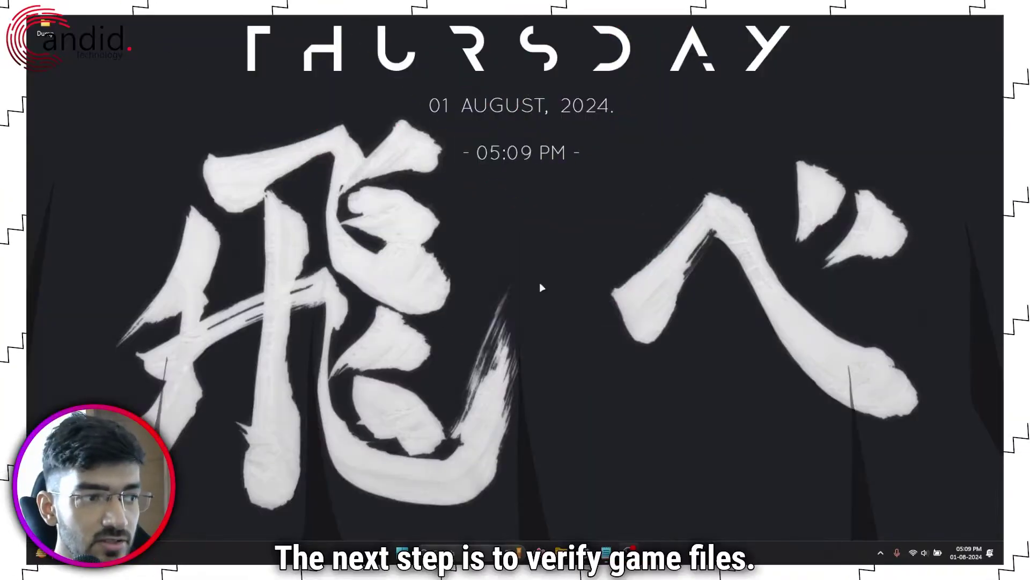
Launch Steam from the Start search, bringing up Error Code -105.
click(881, 553)
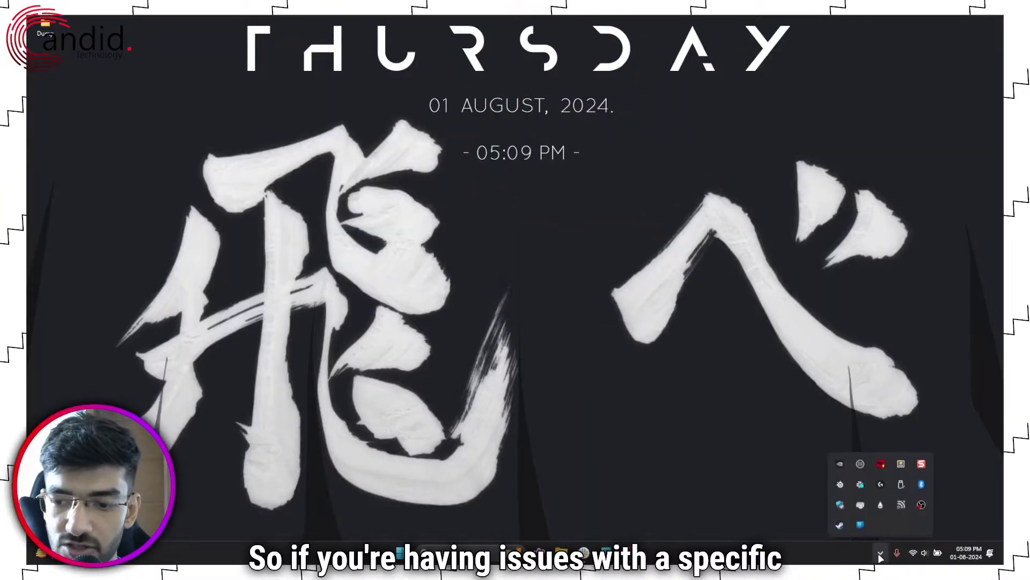
click(711, 455)
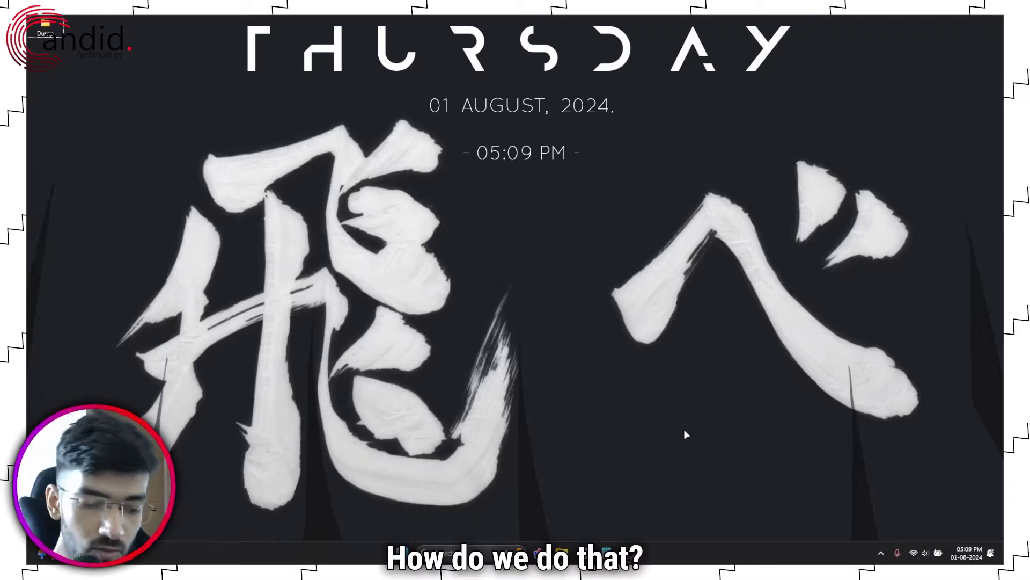
key(super)
text(steam)
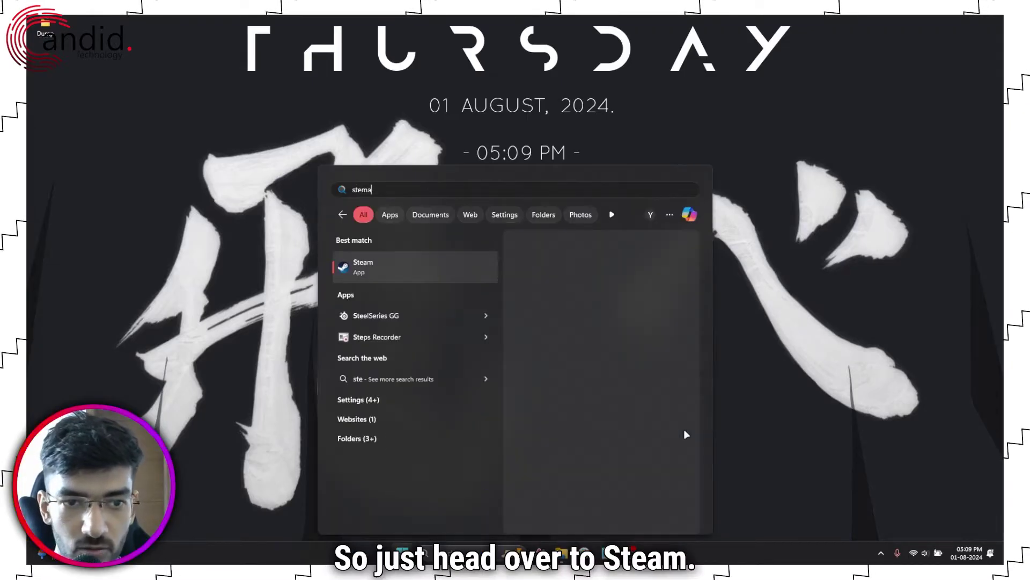
key(Return)
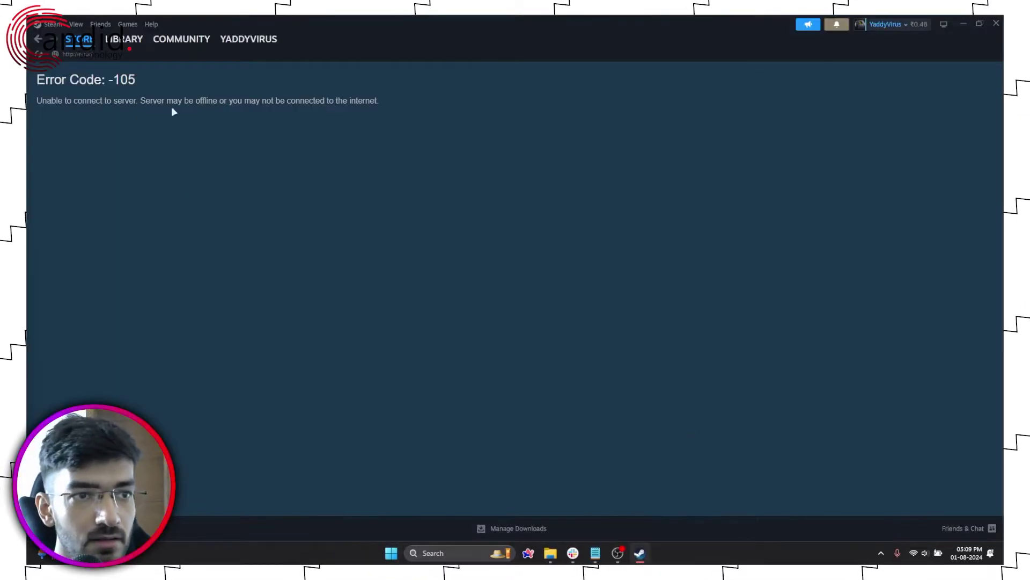
Reload the Store, then go to the Library and open the Counter-Strike 2 page.
click(79, 39)
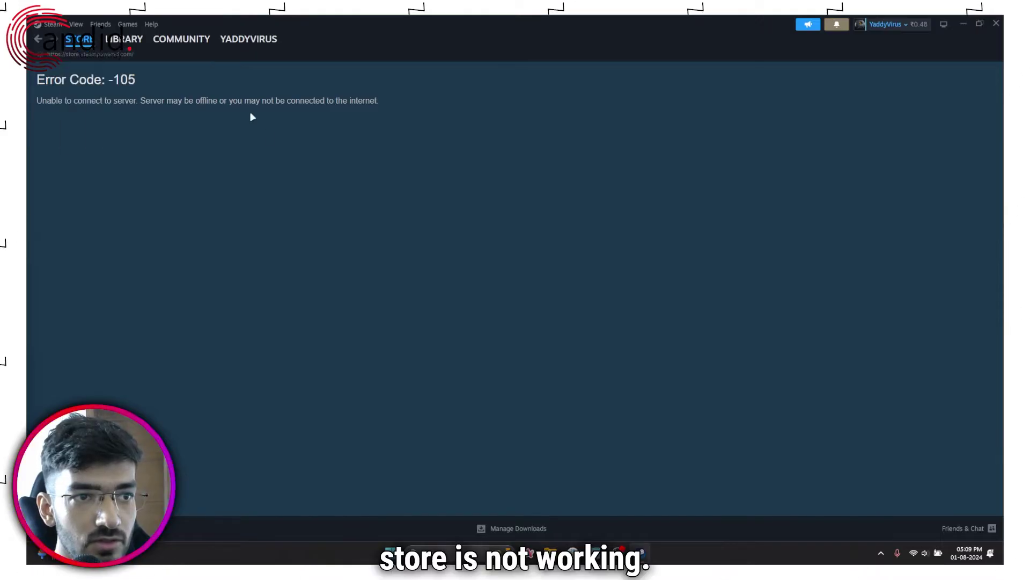
mouse_move(124, 43)
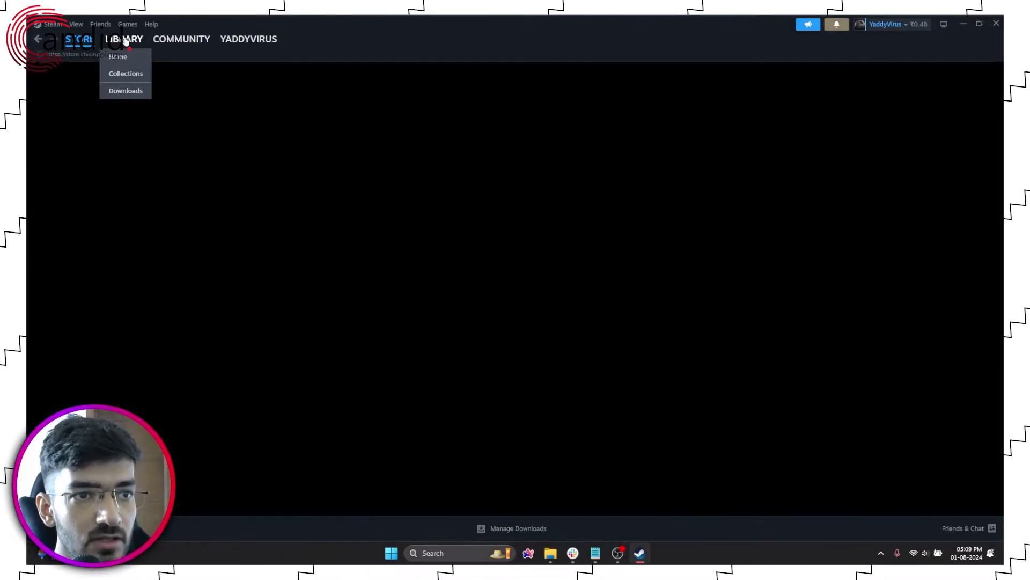
click(126, 40)
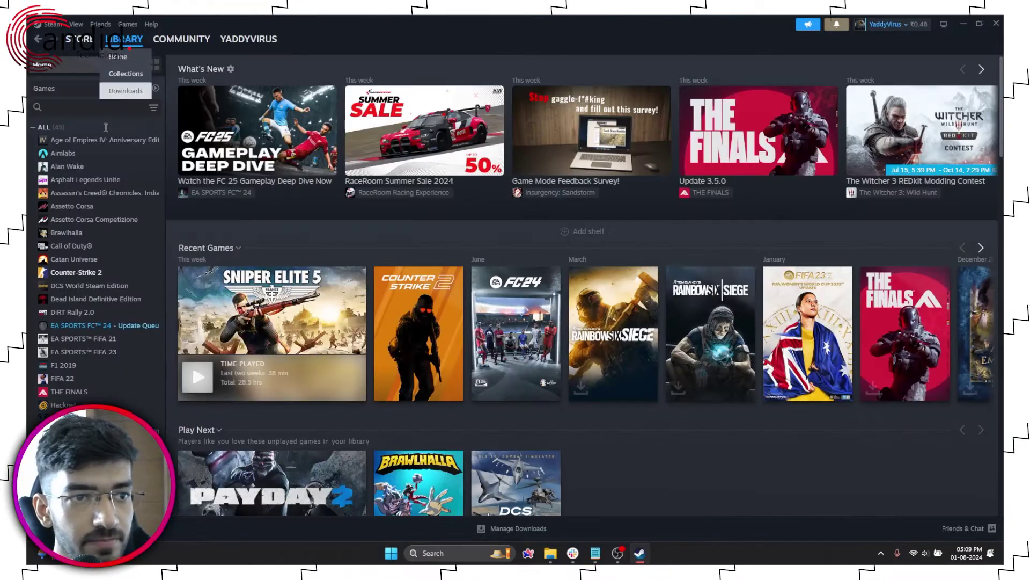
scroll(113, 297, down, 3)
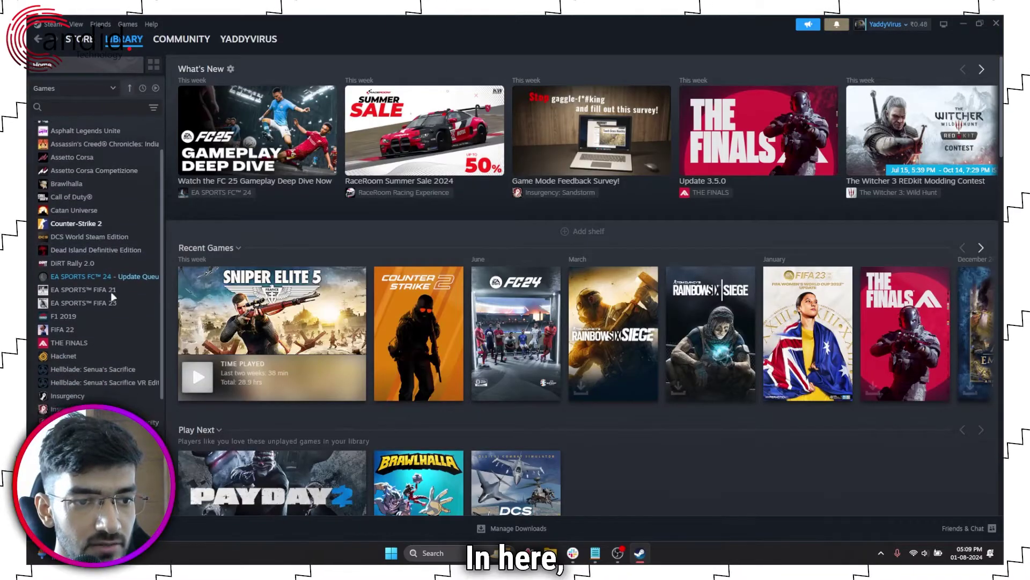
scroll(111, 291, up, 3)
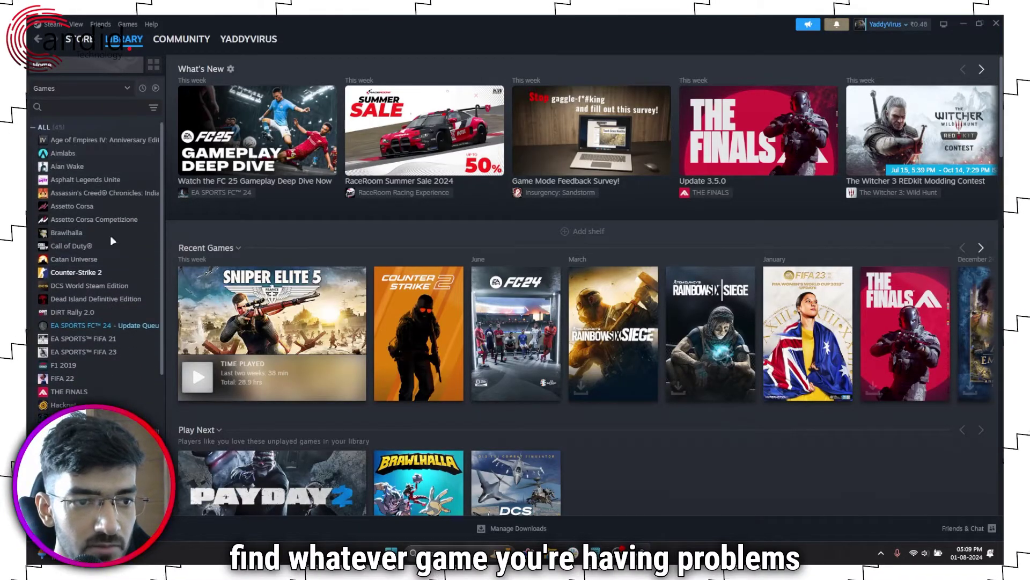
click(101, 274)
scroll(101, 247, down, 1)
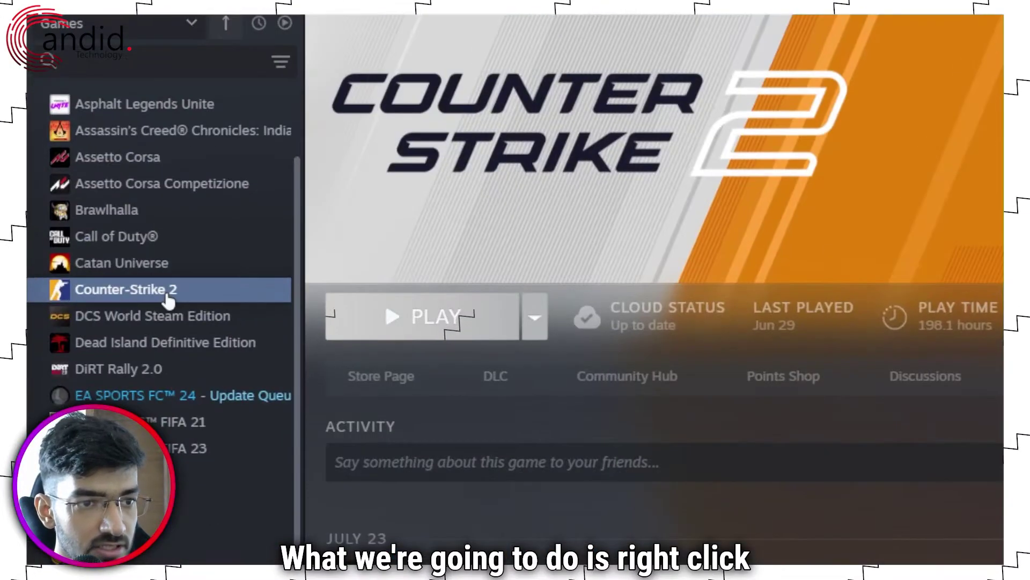
right_click(97, 222)
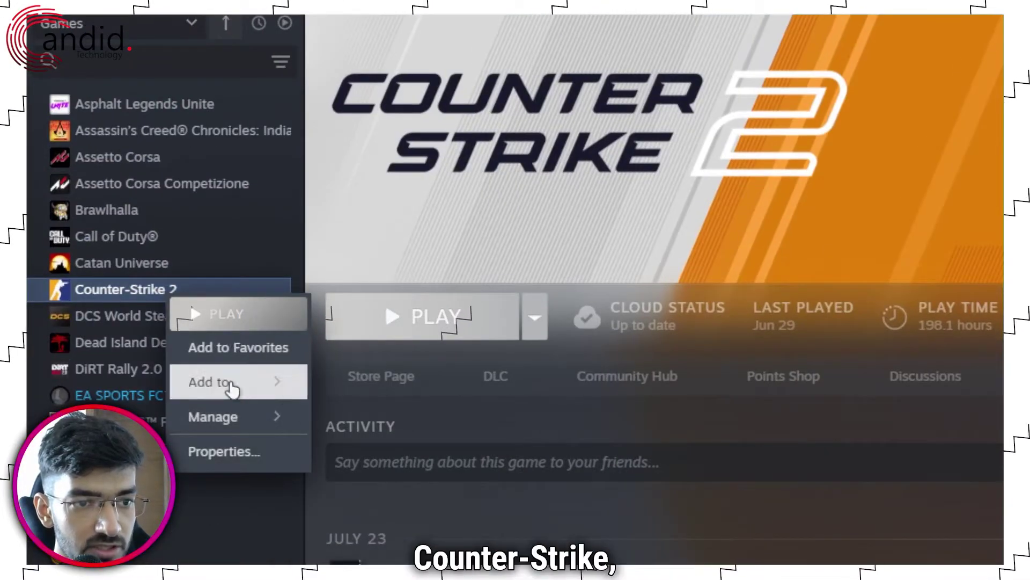
mouse_move(239, 406)
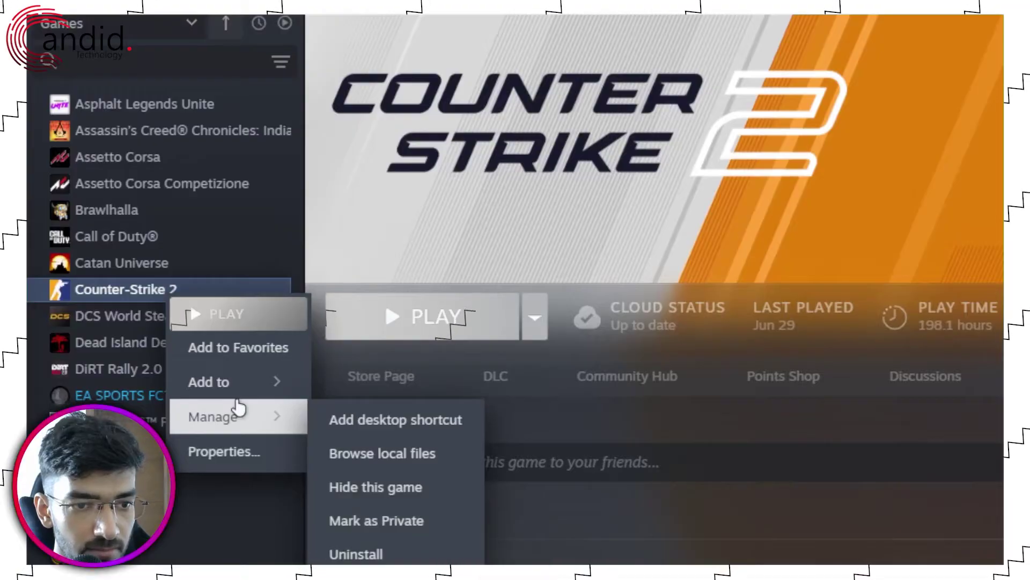
click(242, 448)
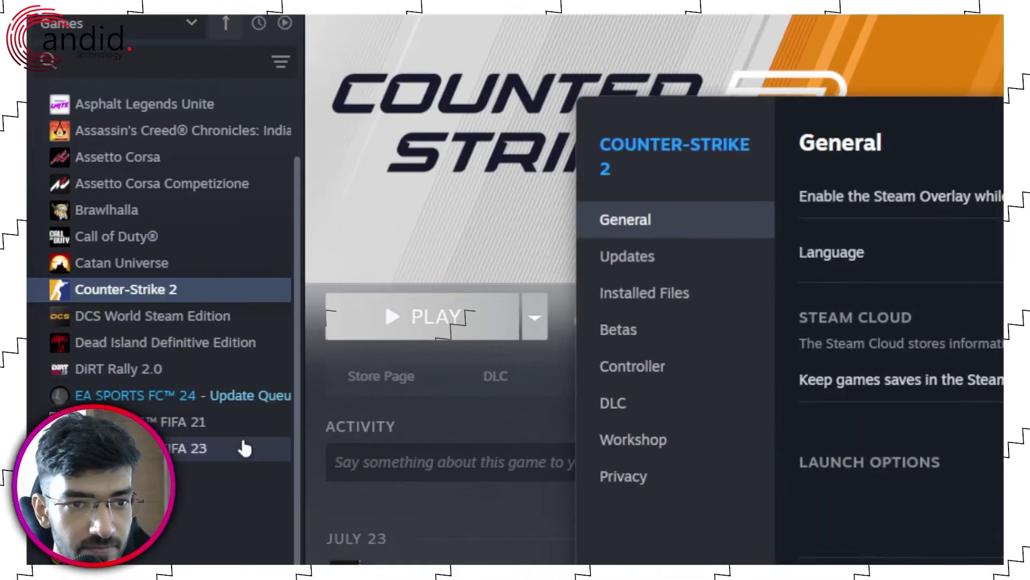
click(729, 305)
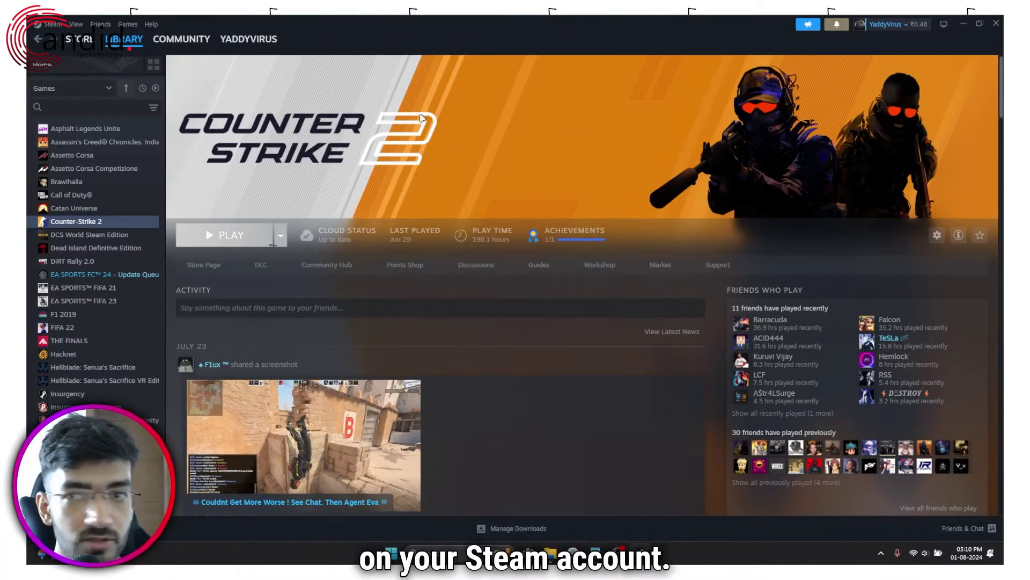
In Steam Settings > Family, open Manage for Family Library Sharing to review it.
click(53, 24)
click(52, 24)
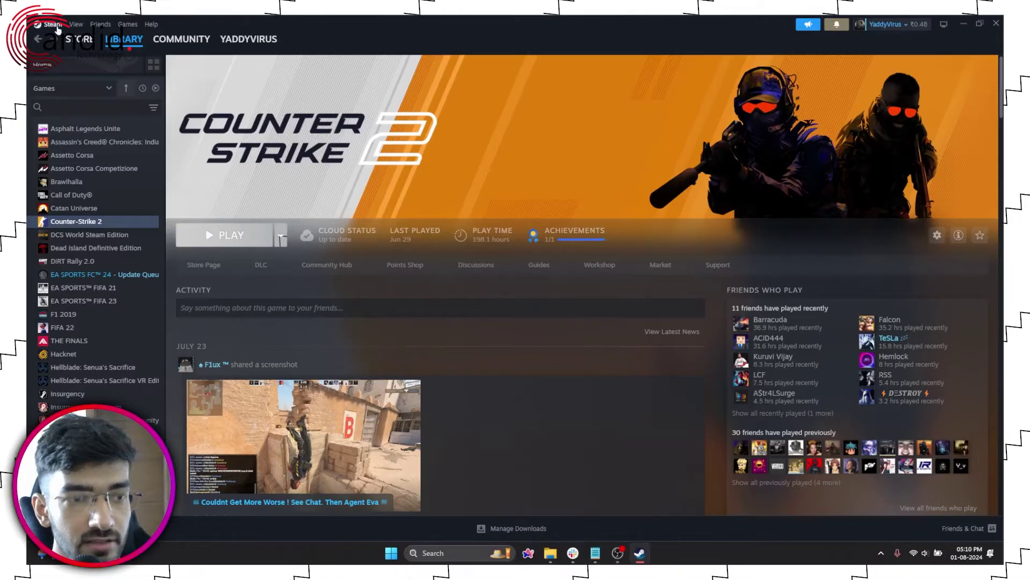
click(74, 35)
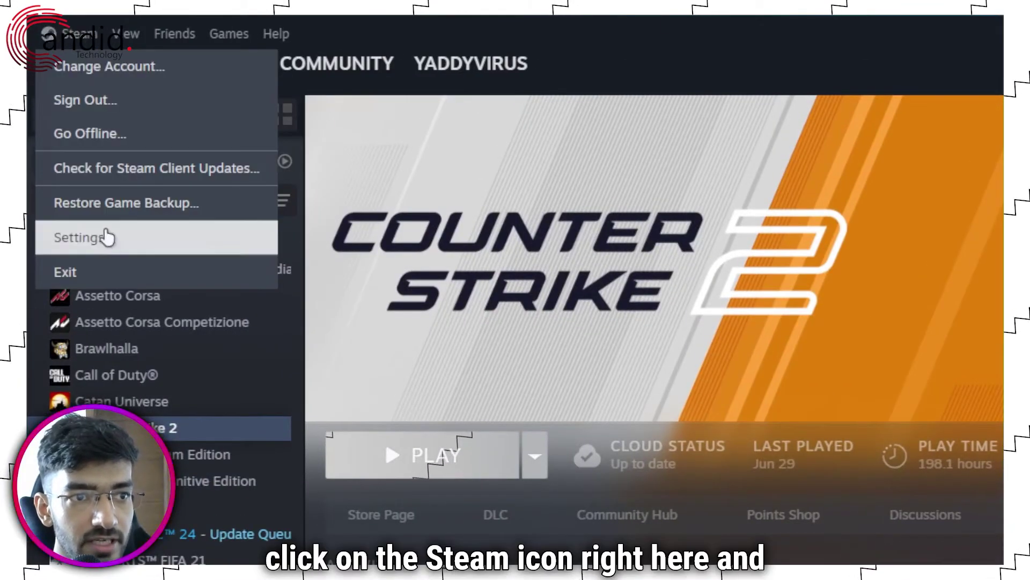
click(80, 238)
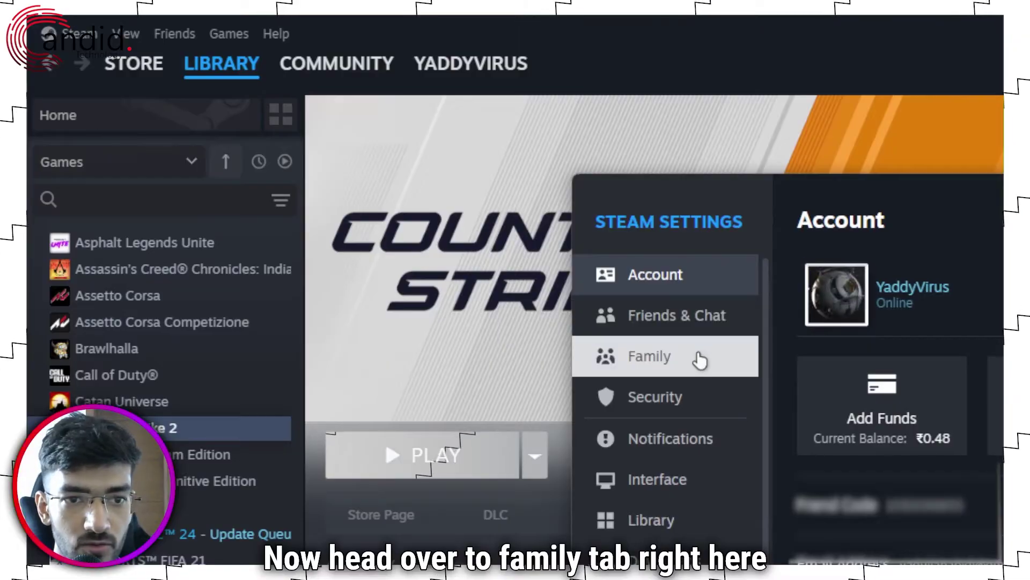
click(699, 359)
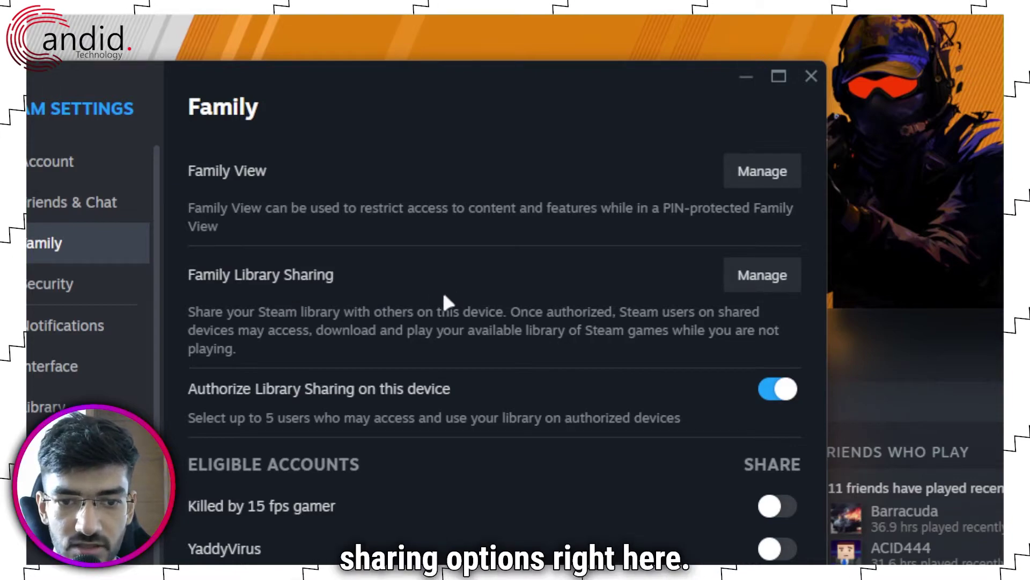
click(749, 288)
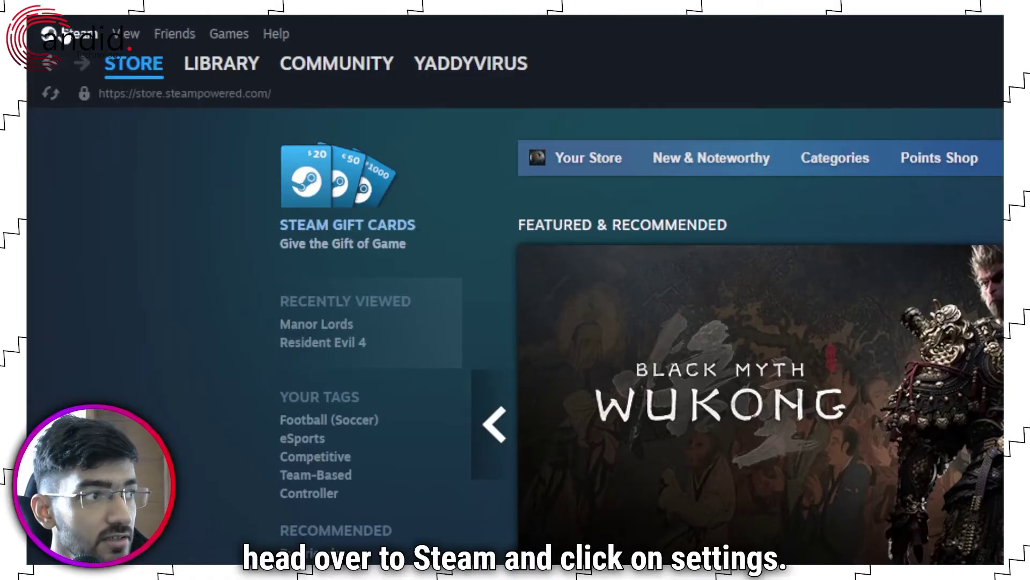
Check Steam's Downloads settings, keeping the region India - Delhi, and scroll to Clear Download Cache.
click(48, 27)
click(105, 237)
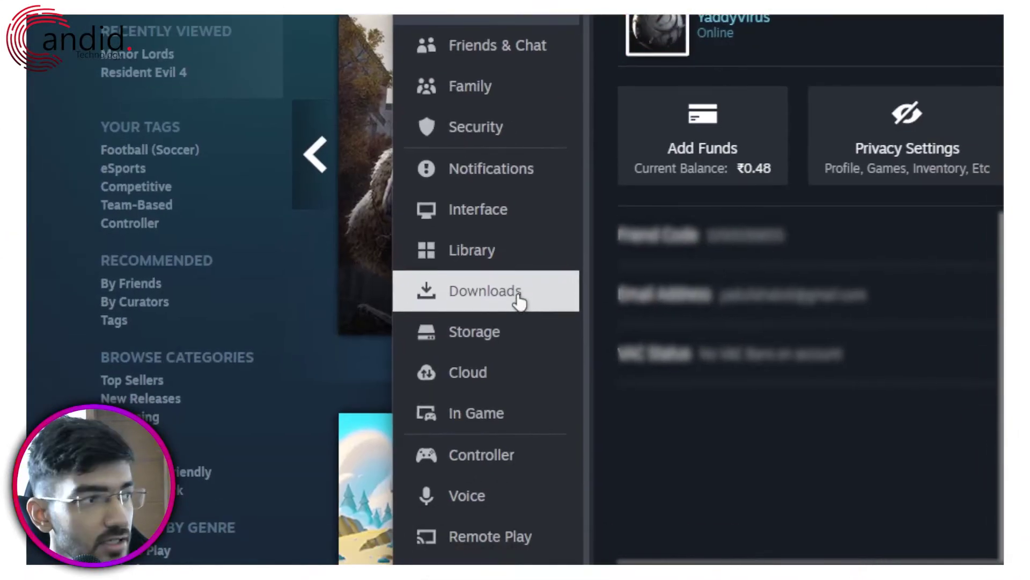
click(733, 562)
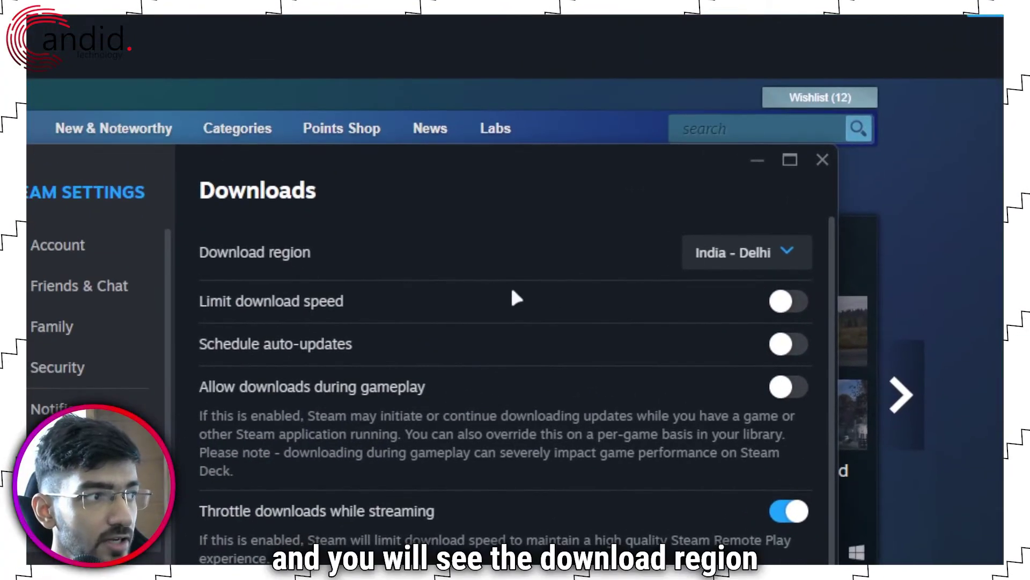
click(757, 263)
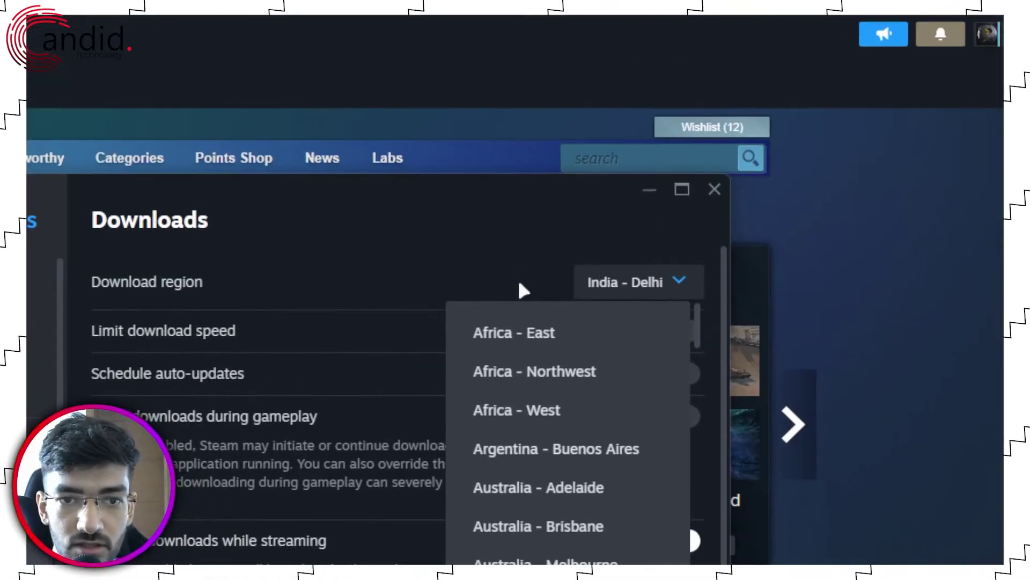
click(493, 241)
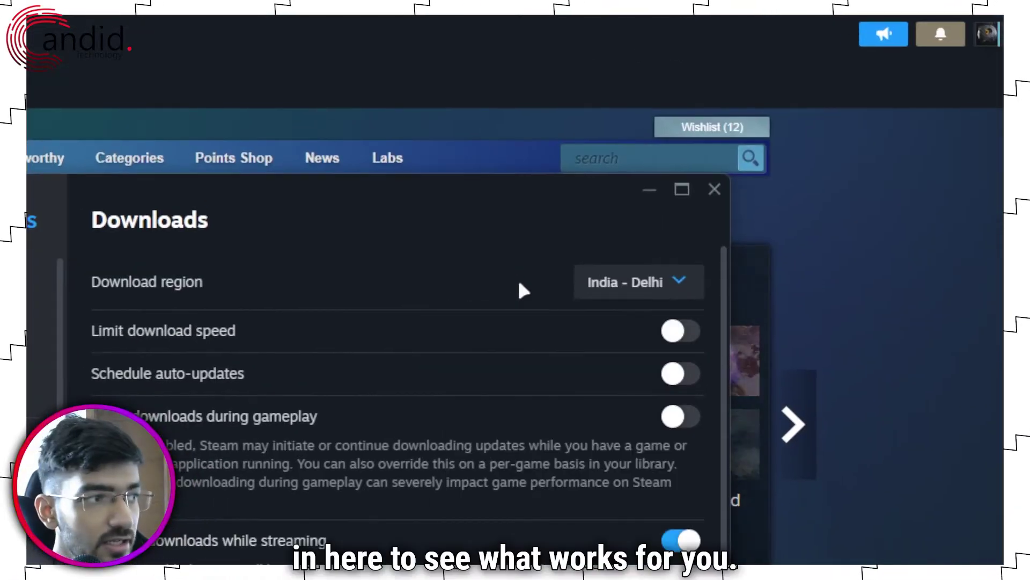
scroll(519, 290, down, 5)
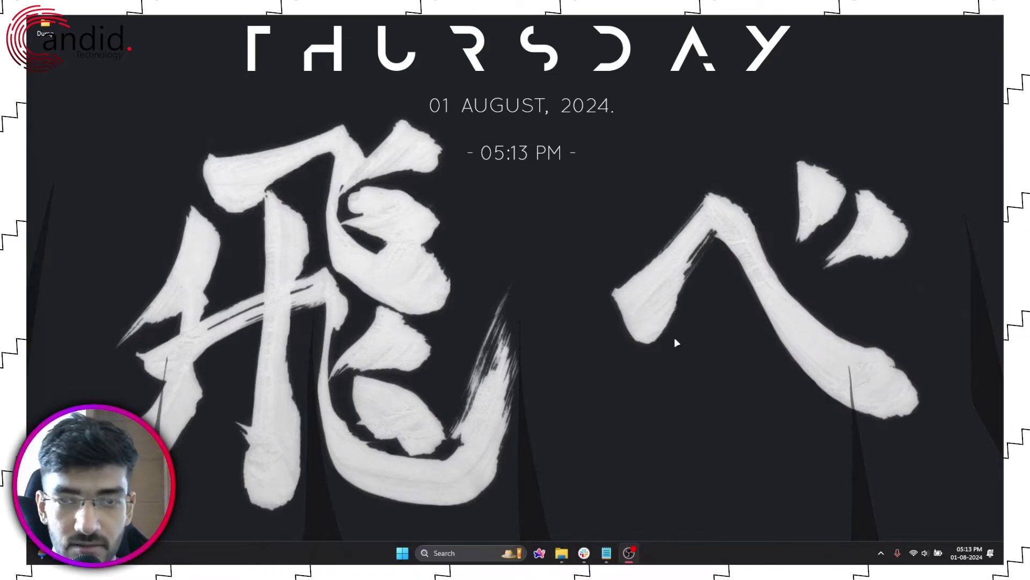
Search Start for steam and open the Steam shortcut's file location.
key(super)
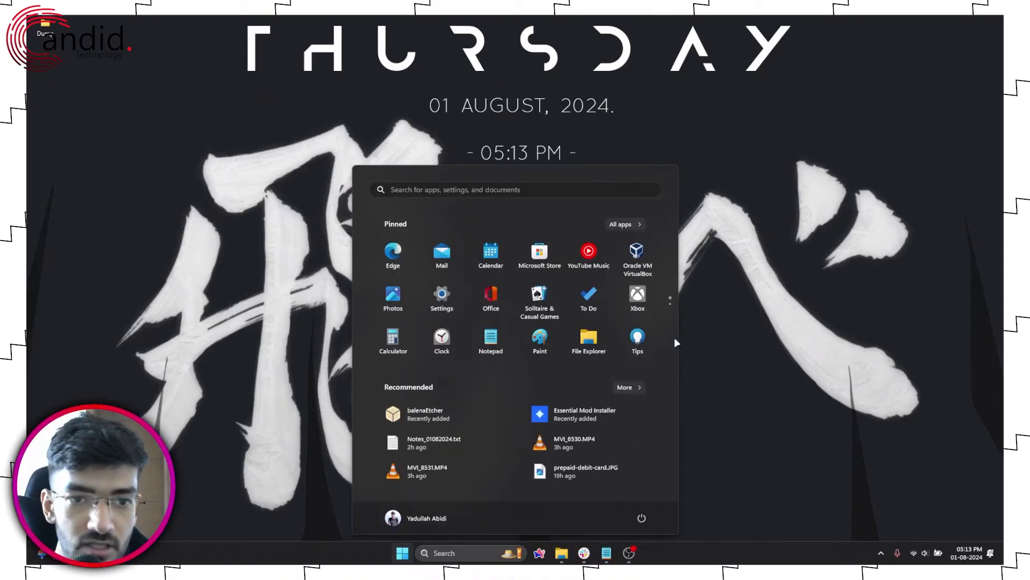
text(steam)
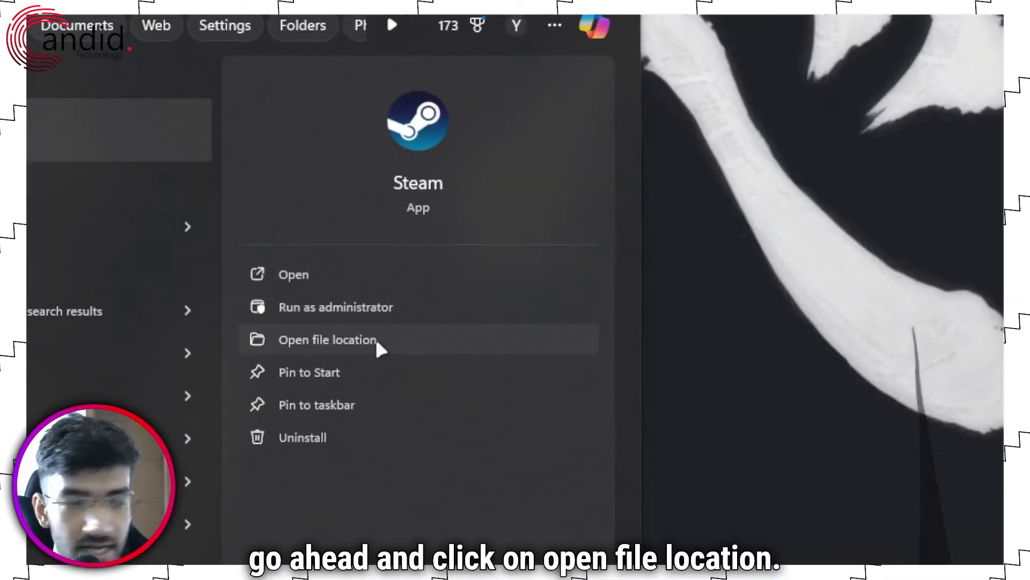
click(377, 341)
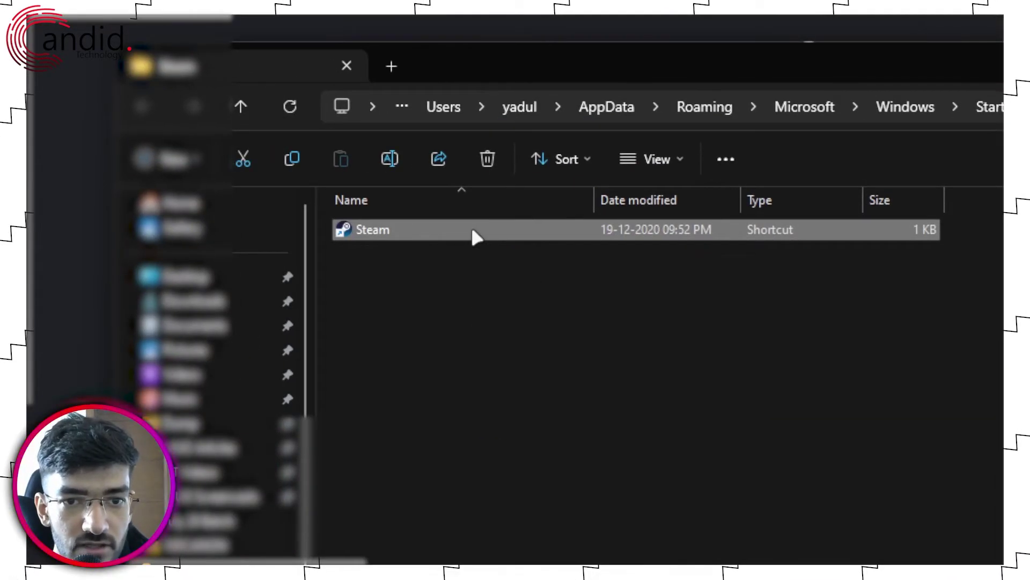
Go to the Steam install folder and open the properties of steam.exe.
right_click(472, 229)
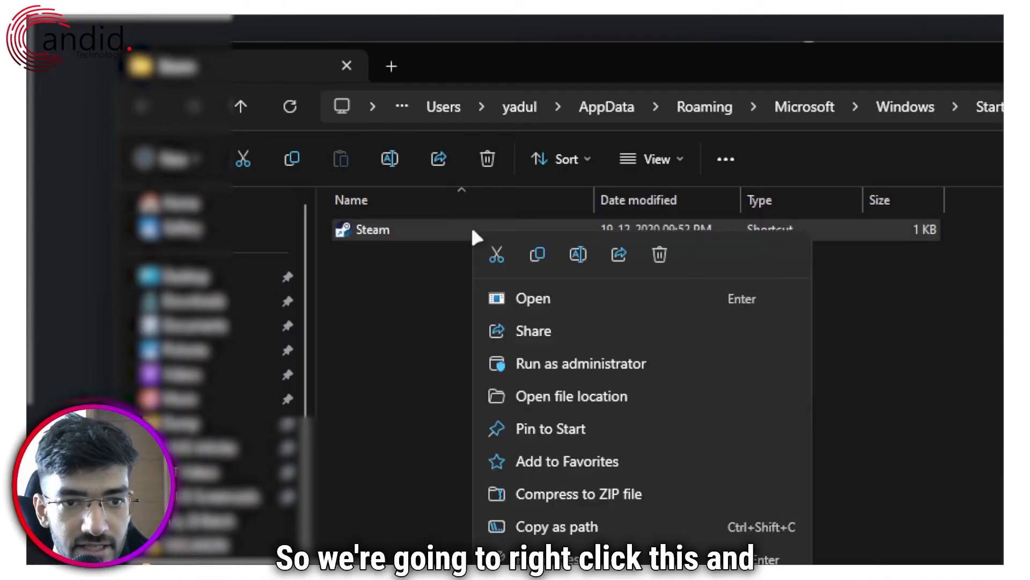
click(550, 393)
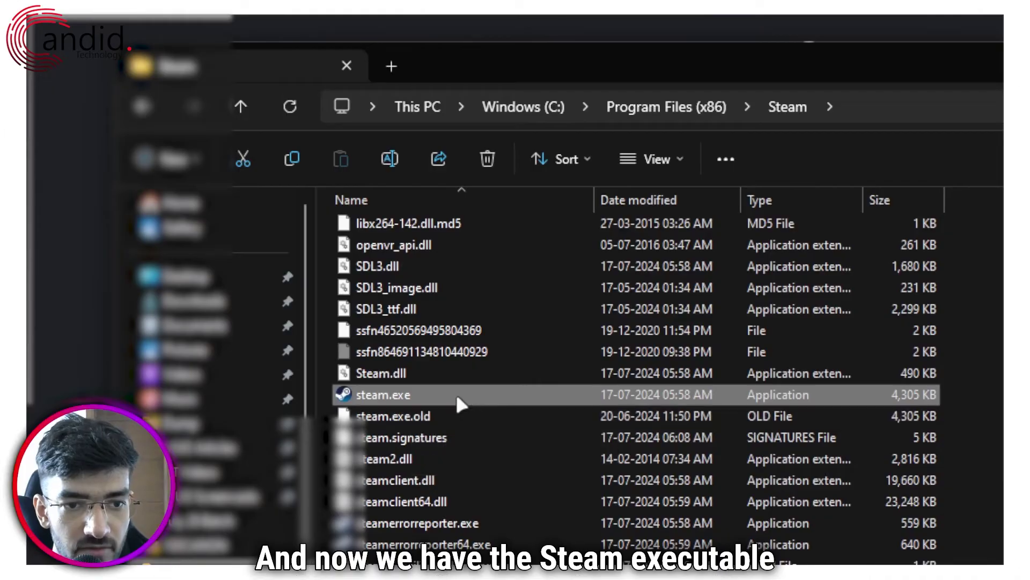
right_click(457, 399)
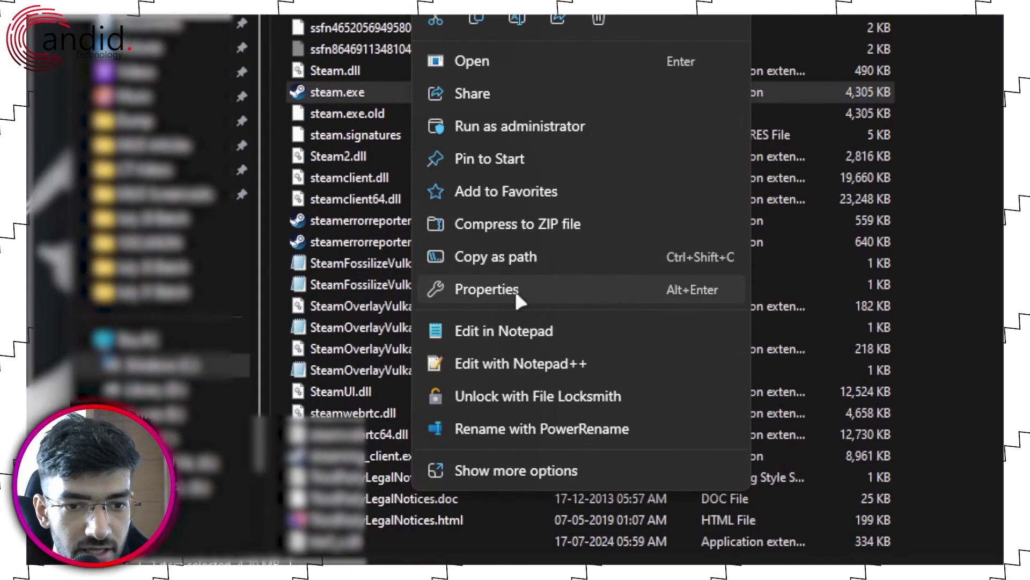
click(560, 579)
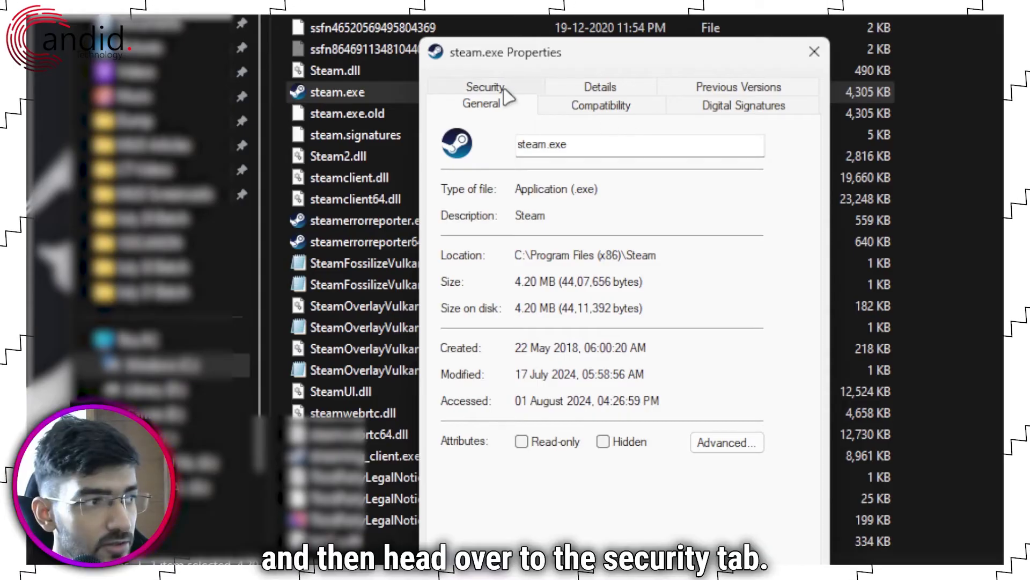
Under Security, allow Full control on steam.exe for ALL APPLICATION PACKAGES.
click(486, 89)
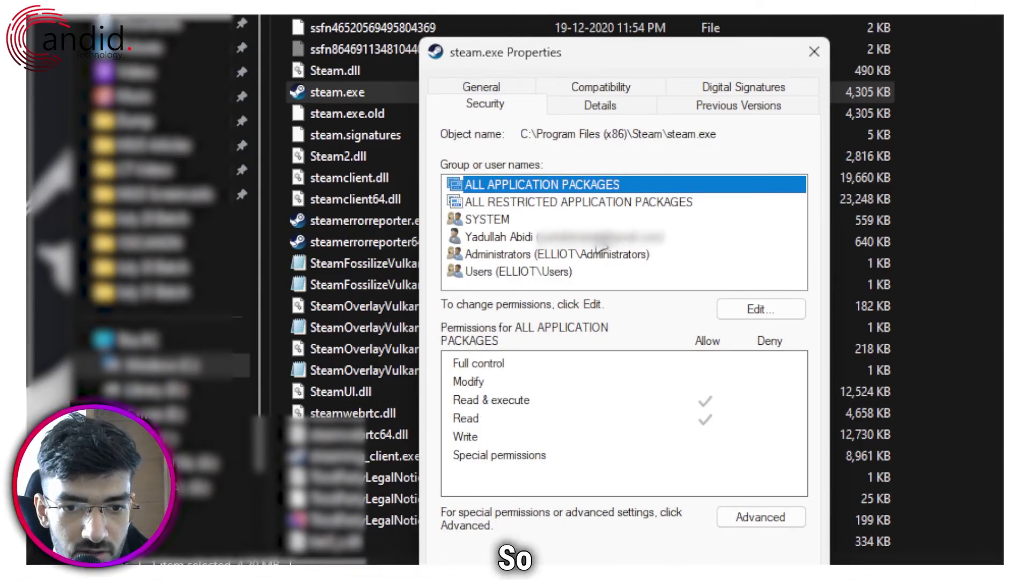
click(617, 243)
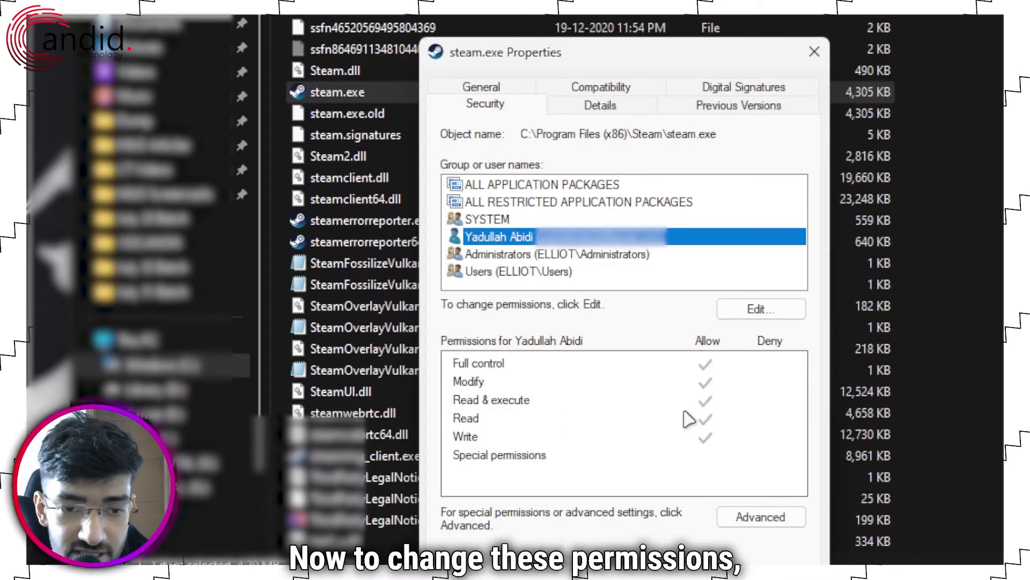
click(761, 313)
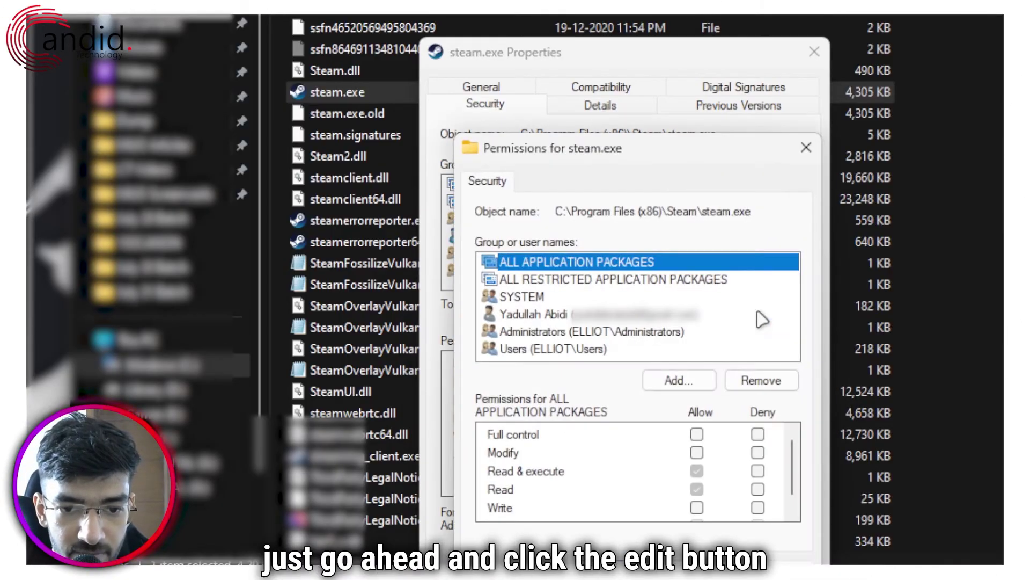
click(698, 436)
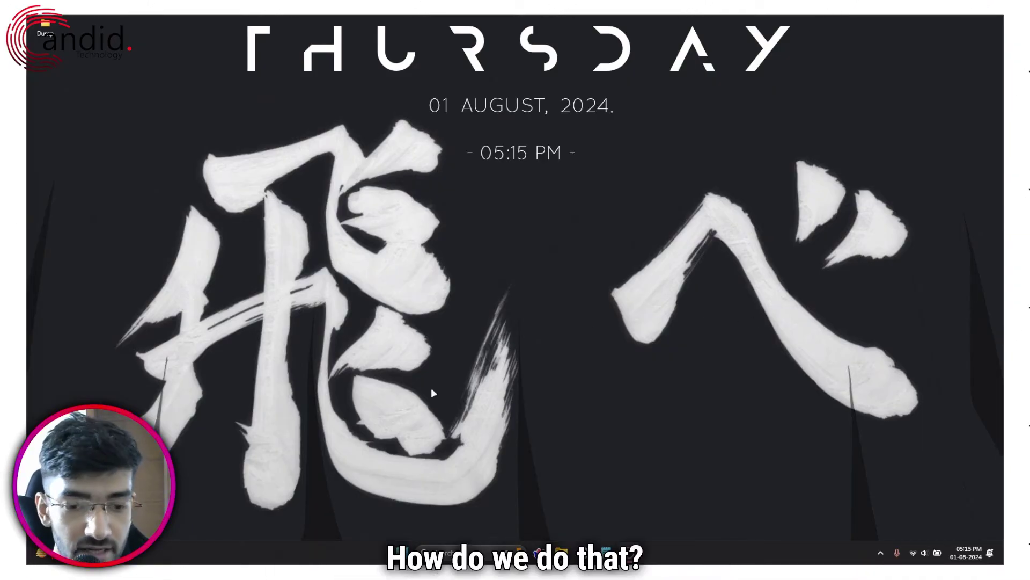
Find Steam in Installed apps and choose Uninstall for it.
right_click(403, 553)
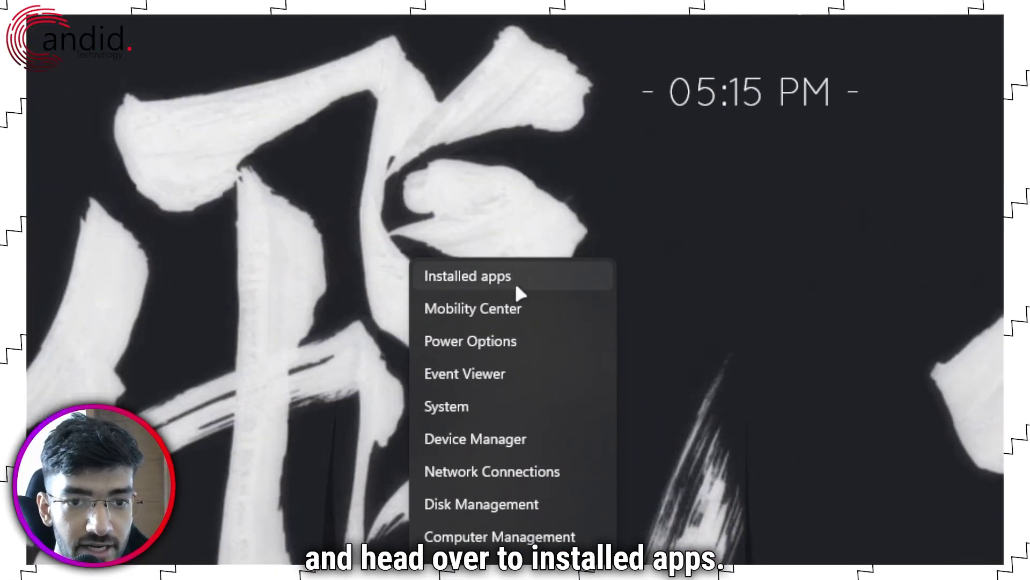
click(407, 245)
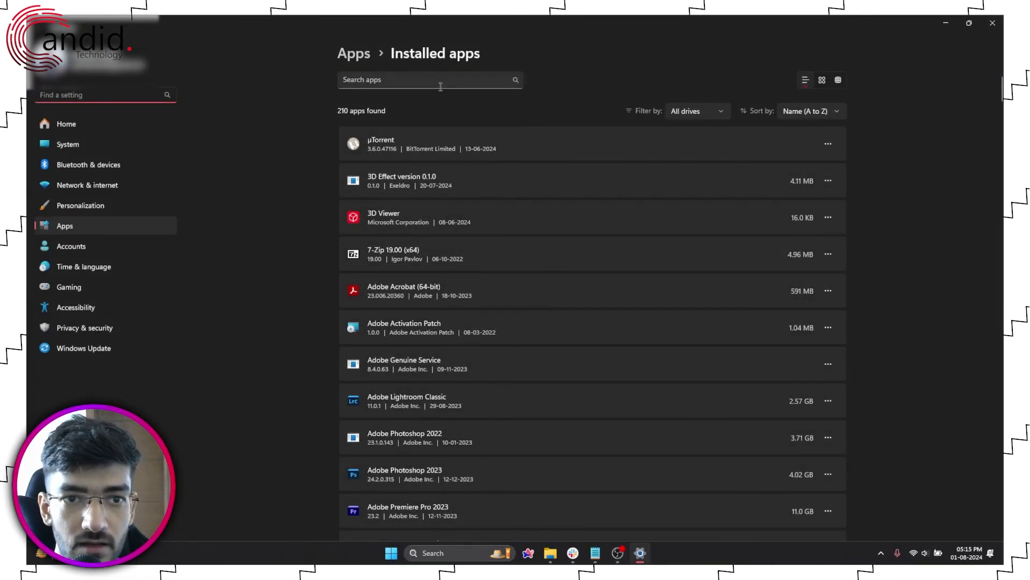
text(st)
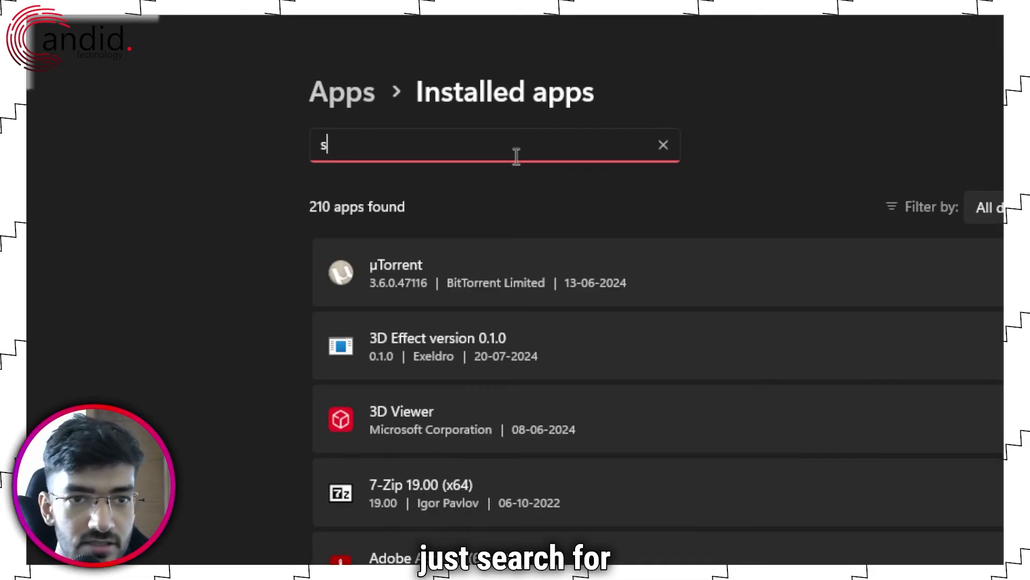
text(eam)
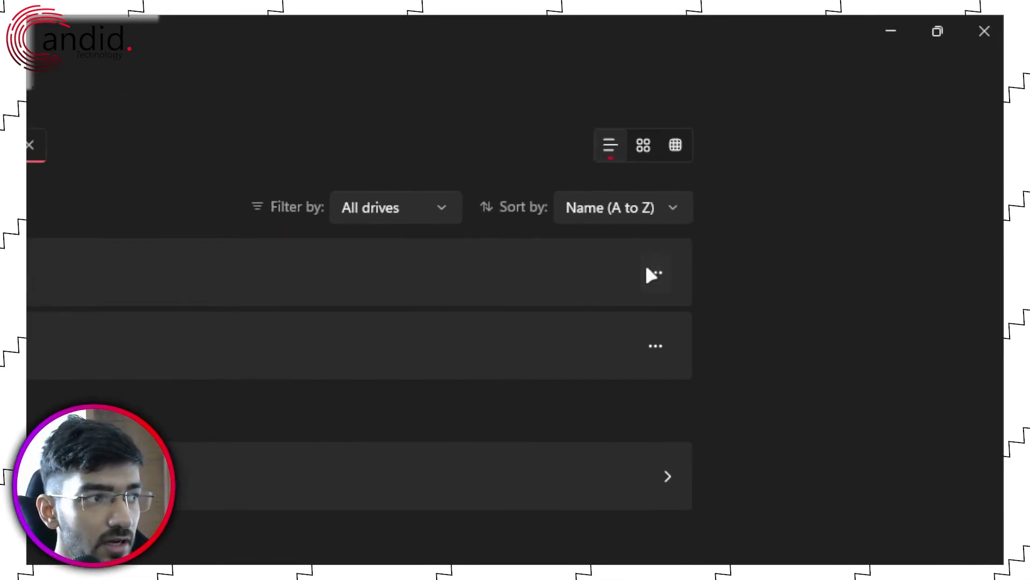
click(656, 275)
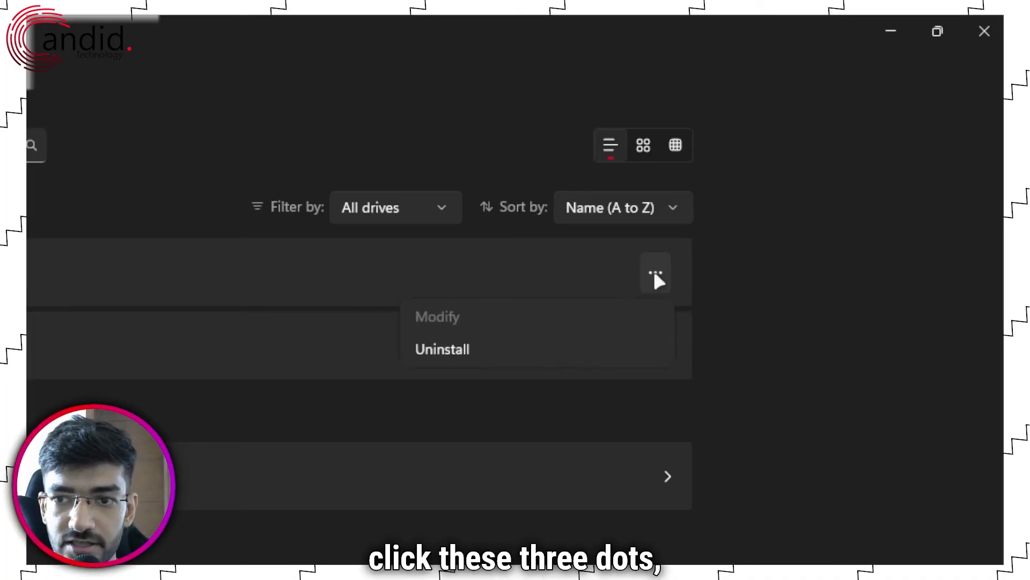
click(530, 352)
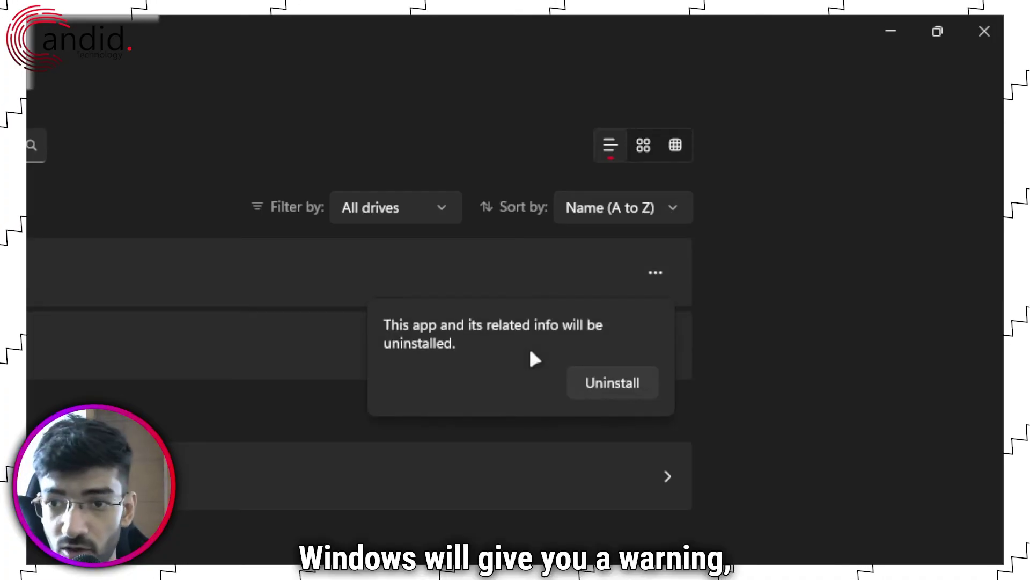